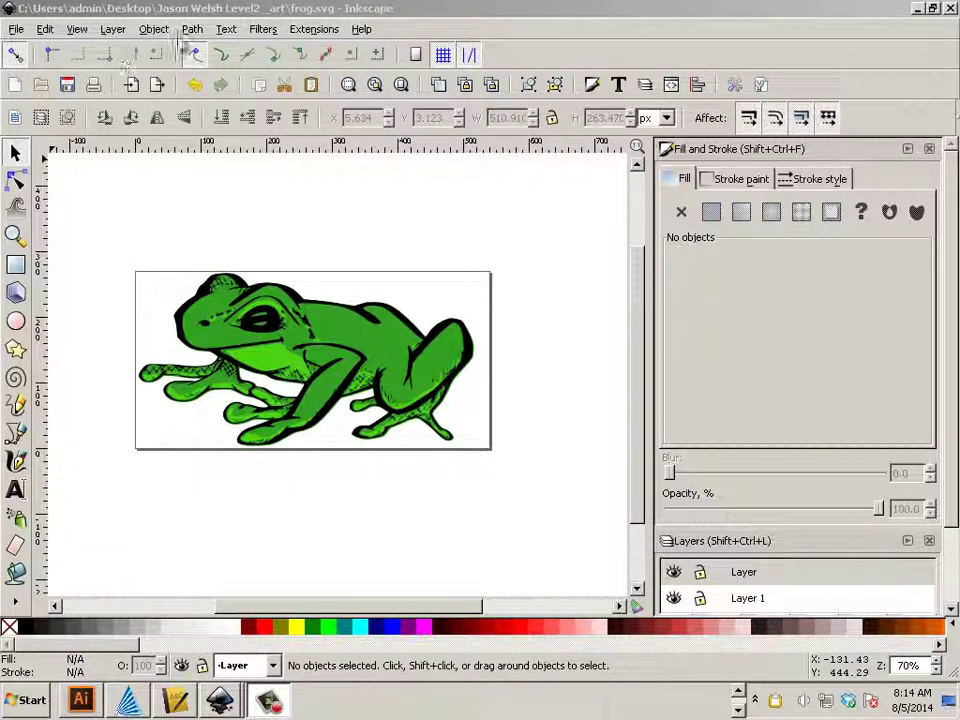
Select the frog group and switch the toolbar units to inches, showing 5.677 × 2.927 in.
{"action": "left_click_drag", "start_coordinate": [69, 231], "coordinate": [544, 491]}
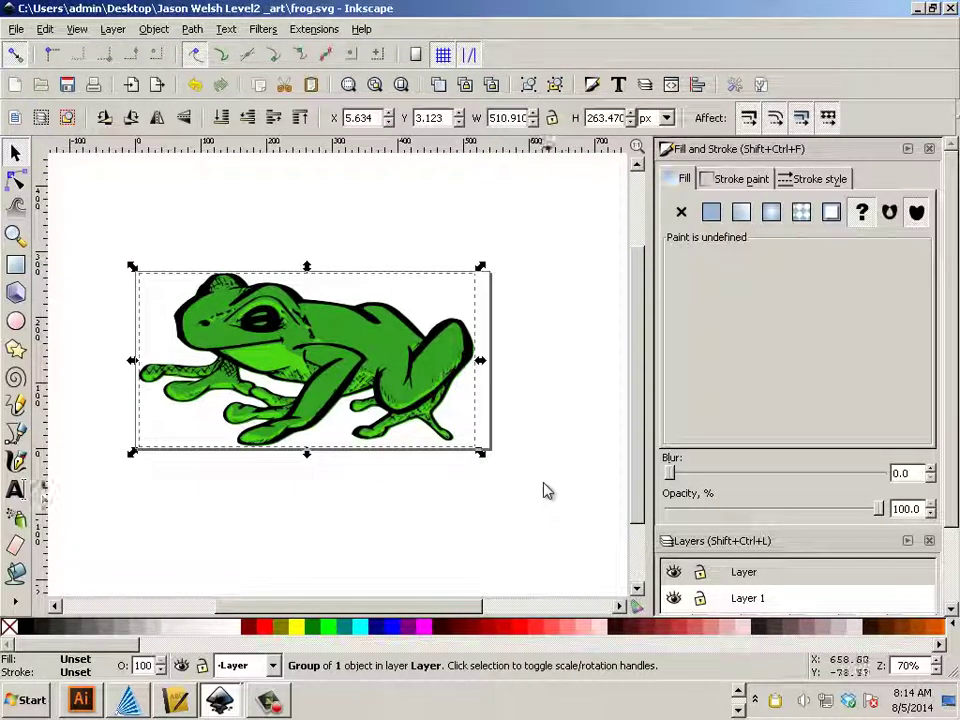
{"action": "left_click", "coordinate": [489, 459]}
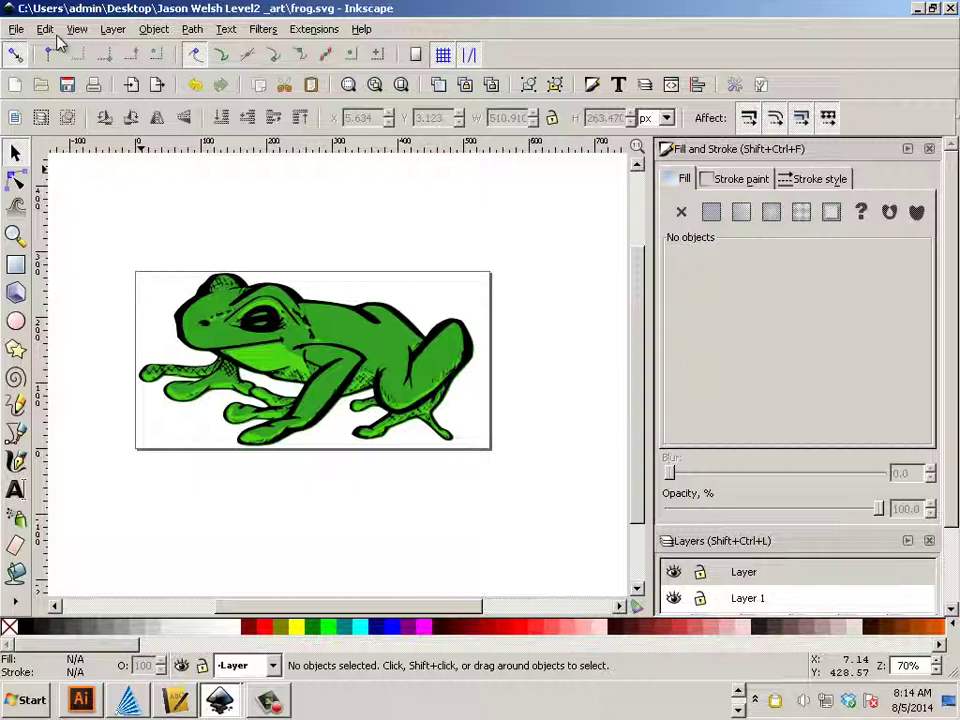
{"action": "left_click", "coordinate": [252, 300]}
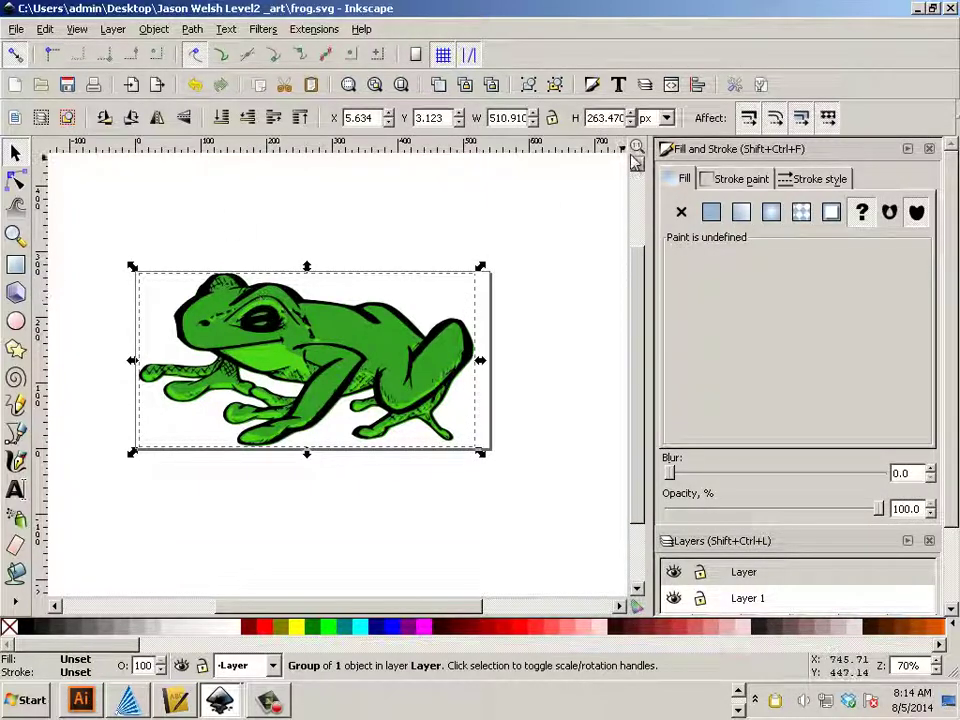
{"action": "left_click", "coordinate": [651, 120]}
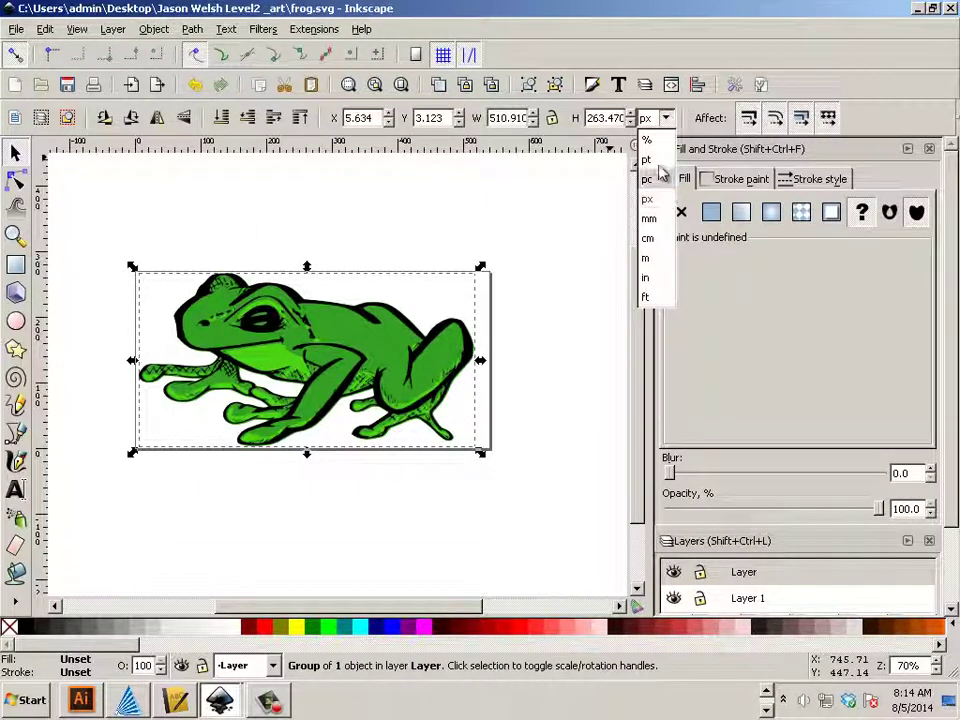
{"action": "left_click", "coordinate": [647, 280]}
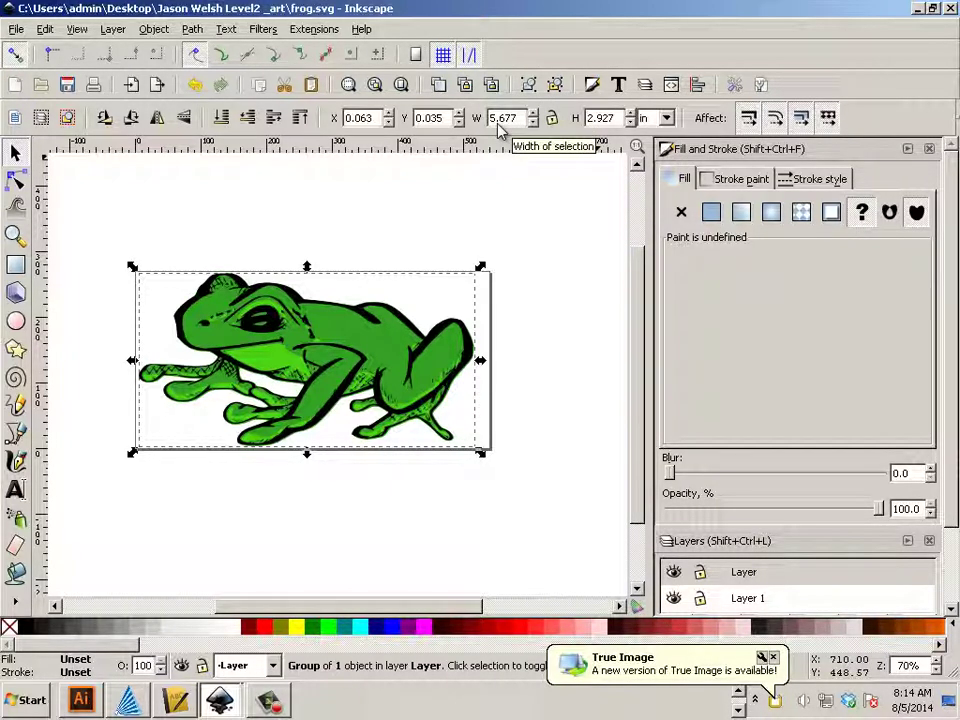
{"action": "left_click", "coordinate": [17, 29]}
{"action": "left_click", "coordinate": [96, 308]}
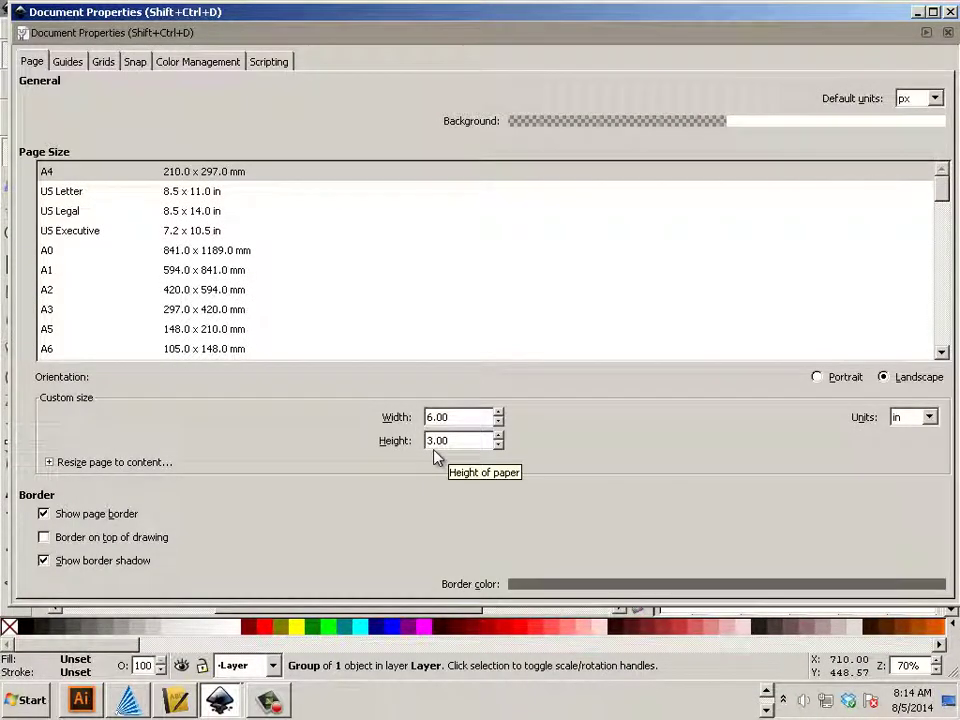
{"action": "left_click", "coordinate": [950, 11]}
{"action": "key", "text": "Escape"}
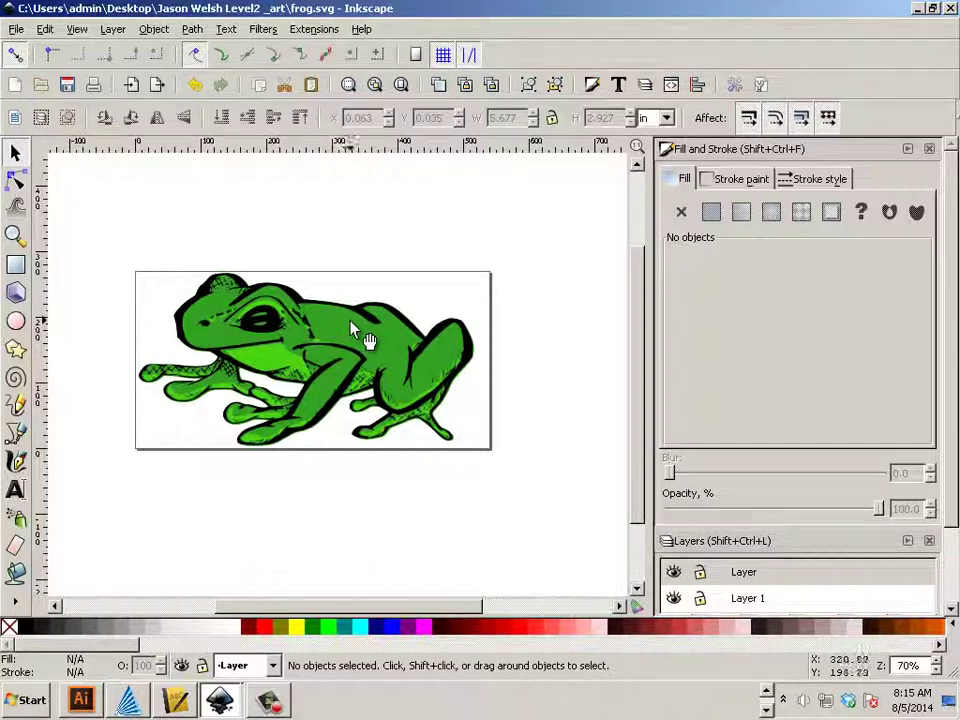
Save the frog drawing over the existing frog.svg as Inkscape SVG, confirming the replace.
{"action": "left_click", "coordinate": [495, 365]}
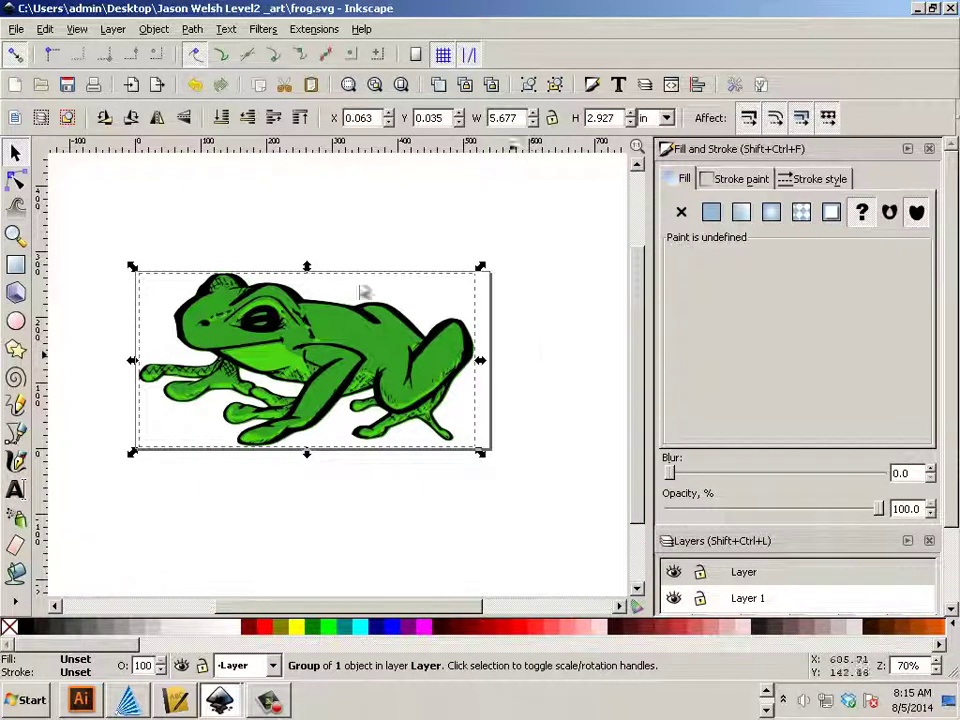
{"action": "left_click", "coordinate": [16, 29]}
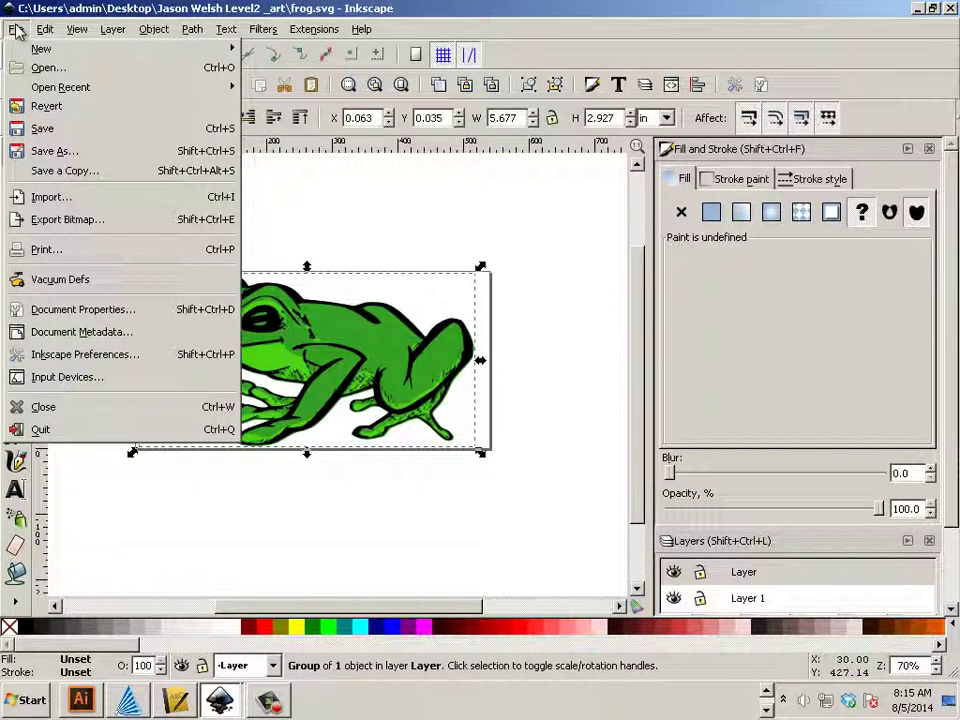
{"action": "left_click", "coordinate": [45, 153]}
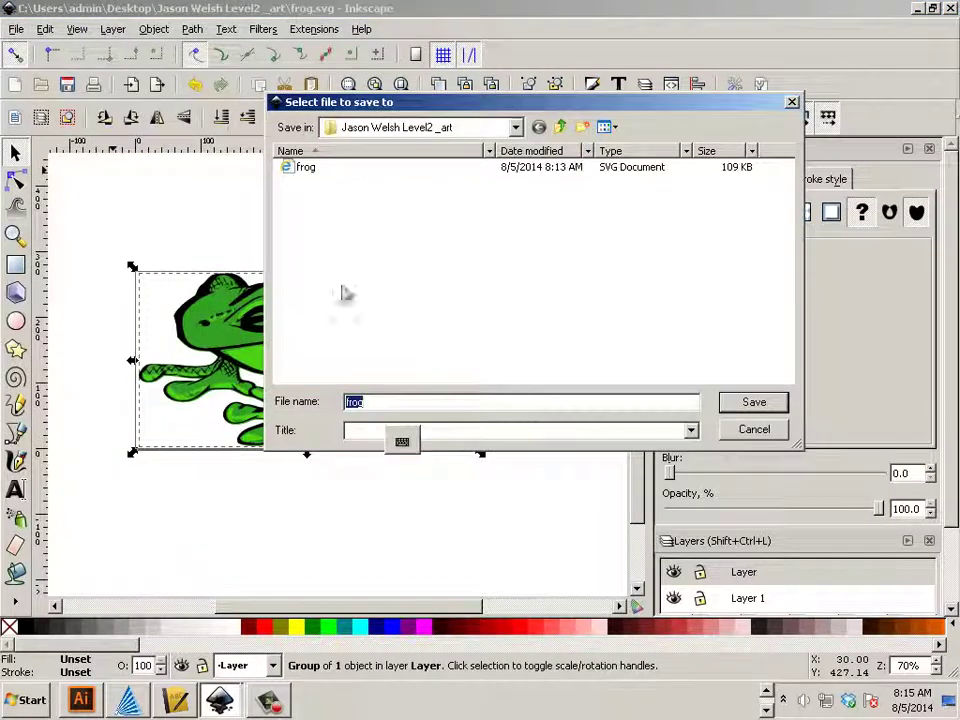
{"action": "left_click", "coordinate": [690, 431]}
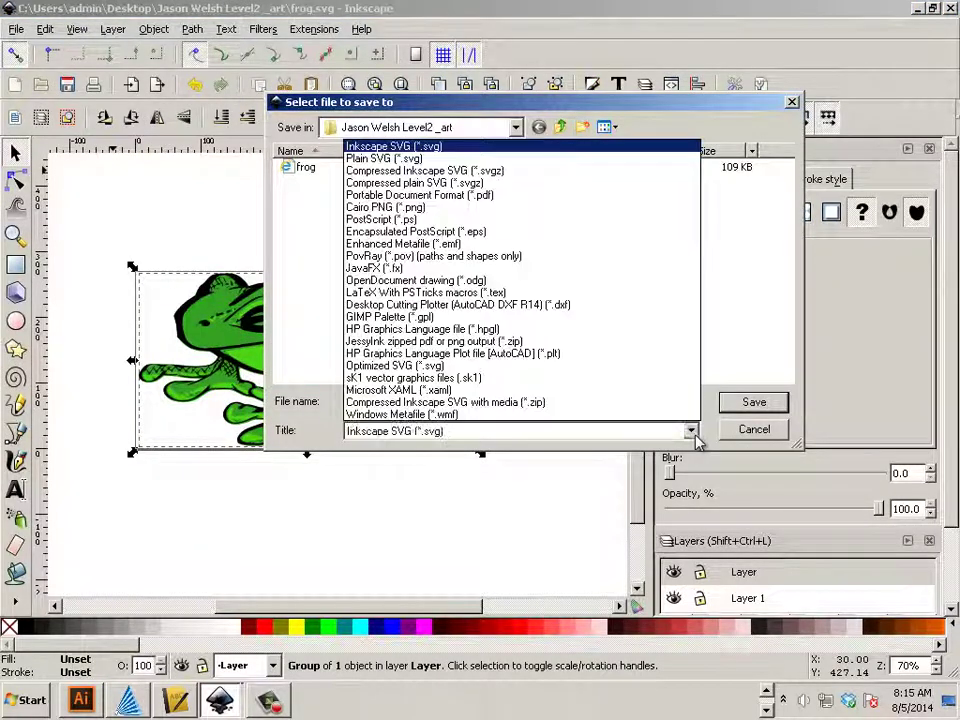
{"action": "left_click", "coordinate": [403, 150]}
{"action": "left_click", "coordinate": [306, 167]}
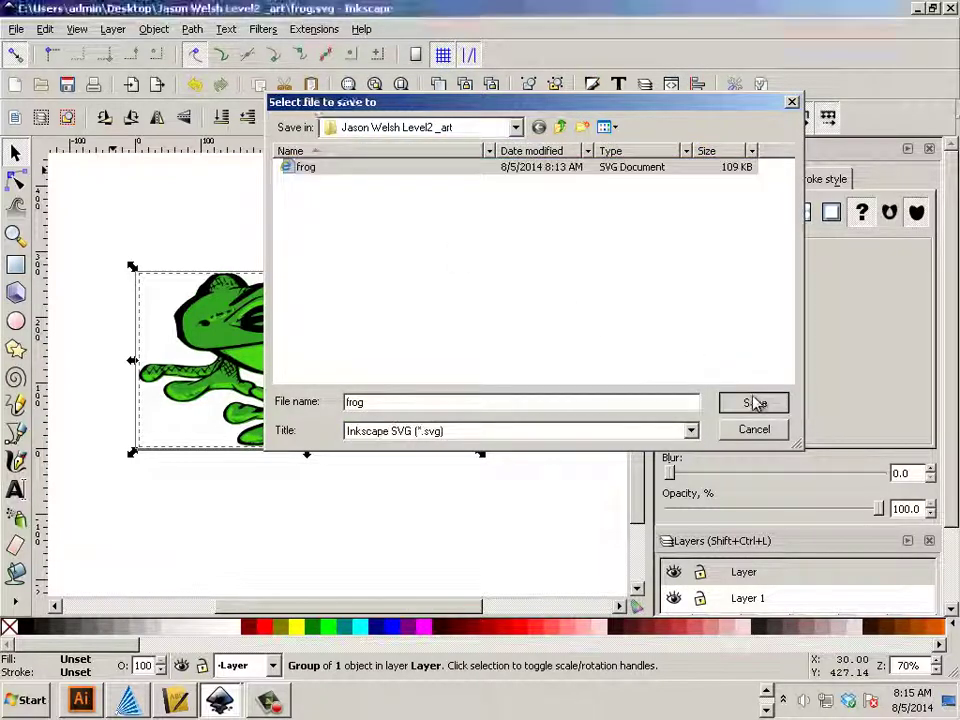
{"action": "left_click", "coordinate": [752, 401]}
{"action": "left_click", "coordinate": [607, 412]}
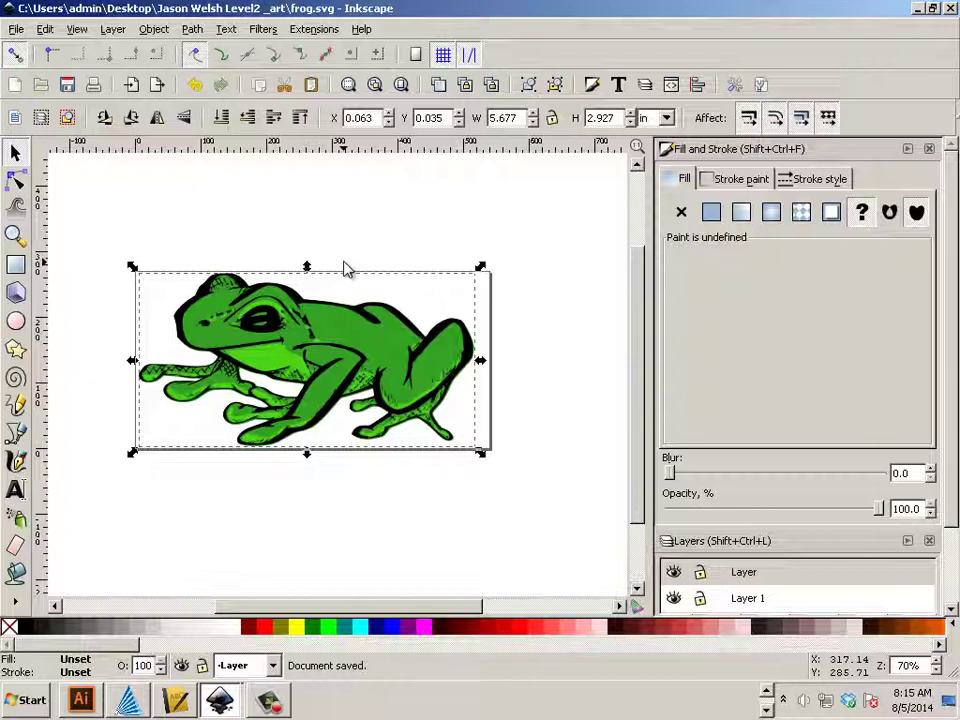
{"action": "left_click", "coordinate": [16, 32]}
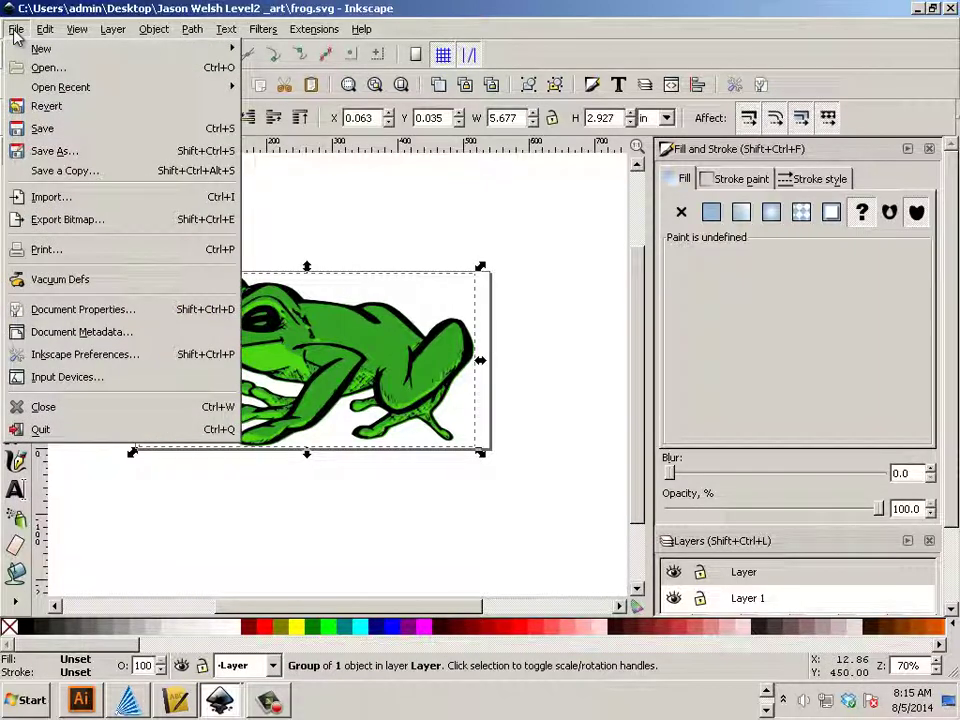
{"action": "left_click", "coordinate": [461, 229]}
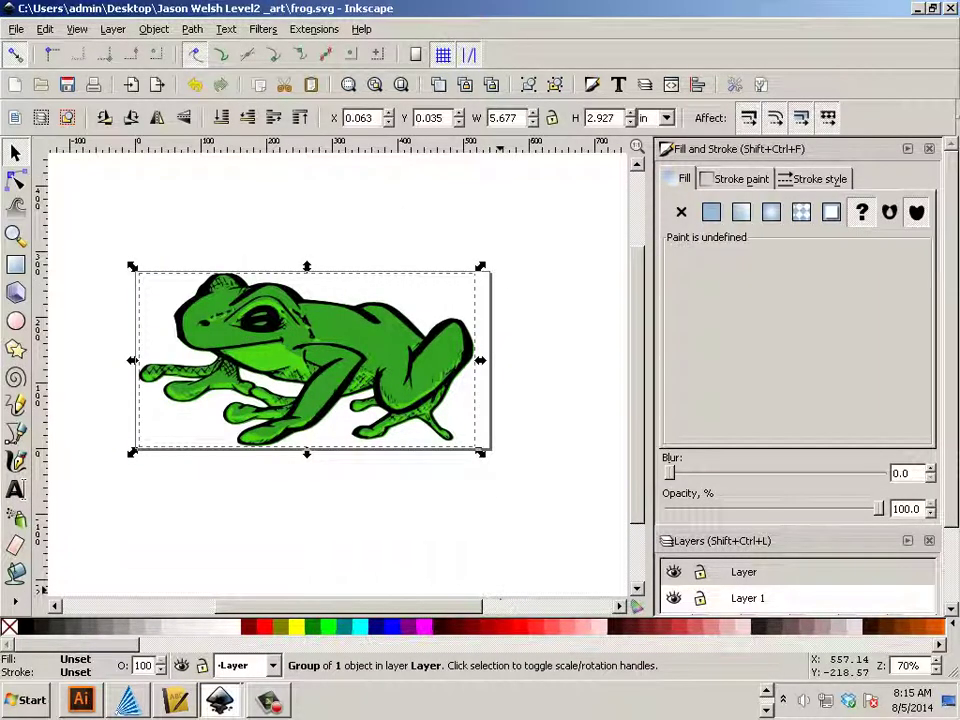
Bring the frog.xcf image window in GIMP to the front.
{"action": "left_click", "coordinate": [766, 709]}
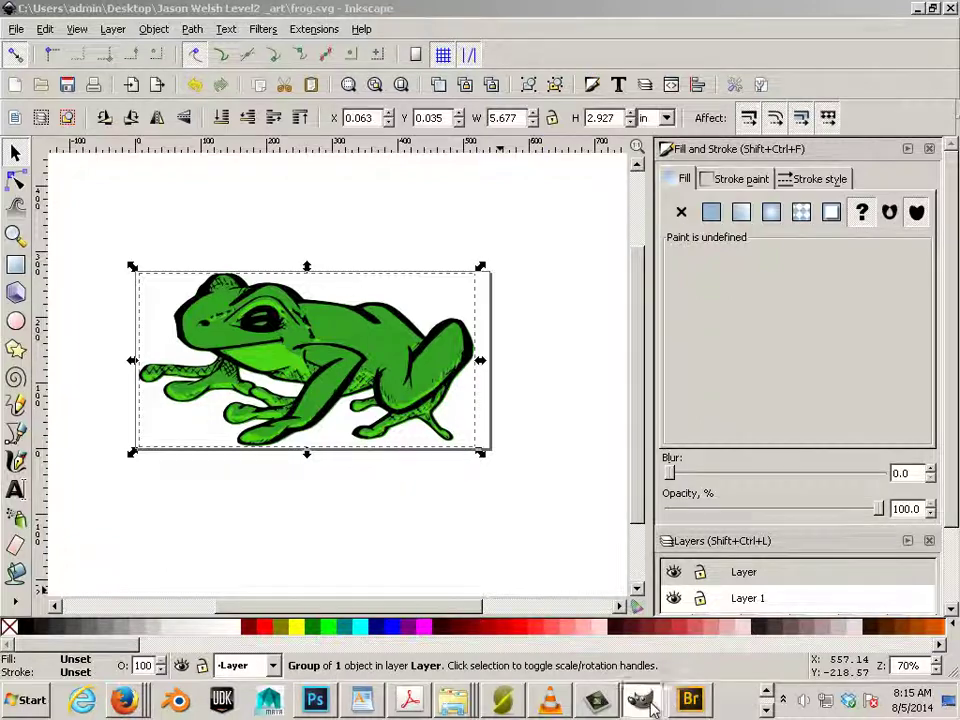
{"action": "left_click", "coordinate": [643, 698]}
{"action": "left_click", "coordinate": [620, 660]}
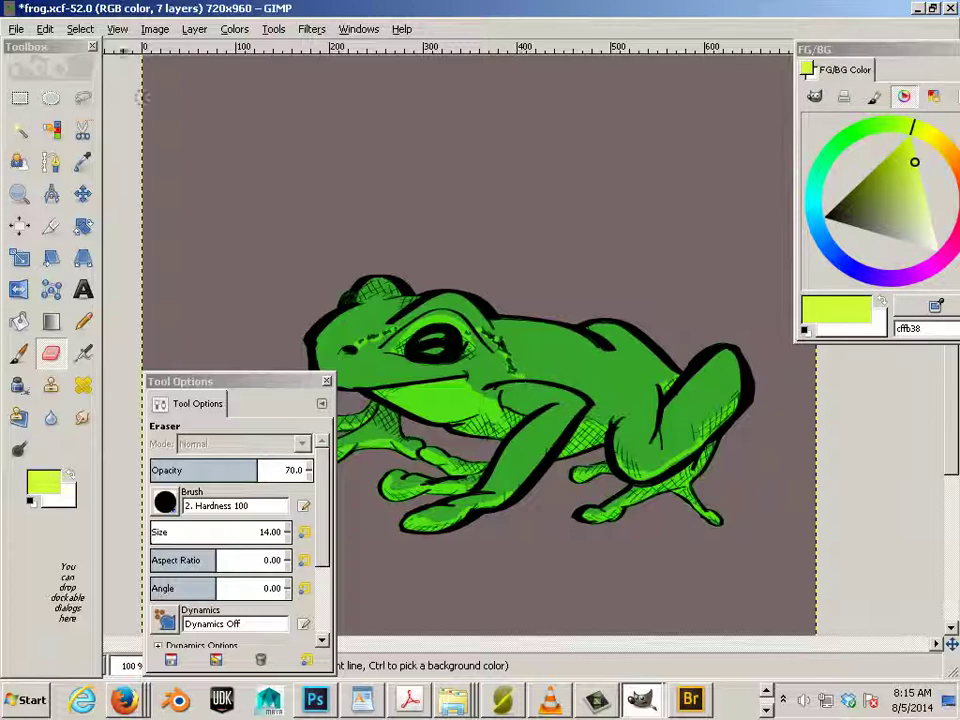
Save the image over frog.xcf and move the eraser Tool Options off the frog.
{"action": "left_click", "coordinate": [16, 29]}
{"action": "left_click", "coordinate": [54, 194]}
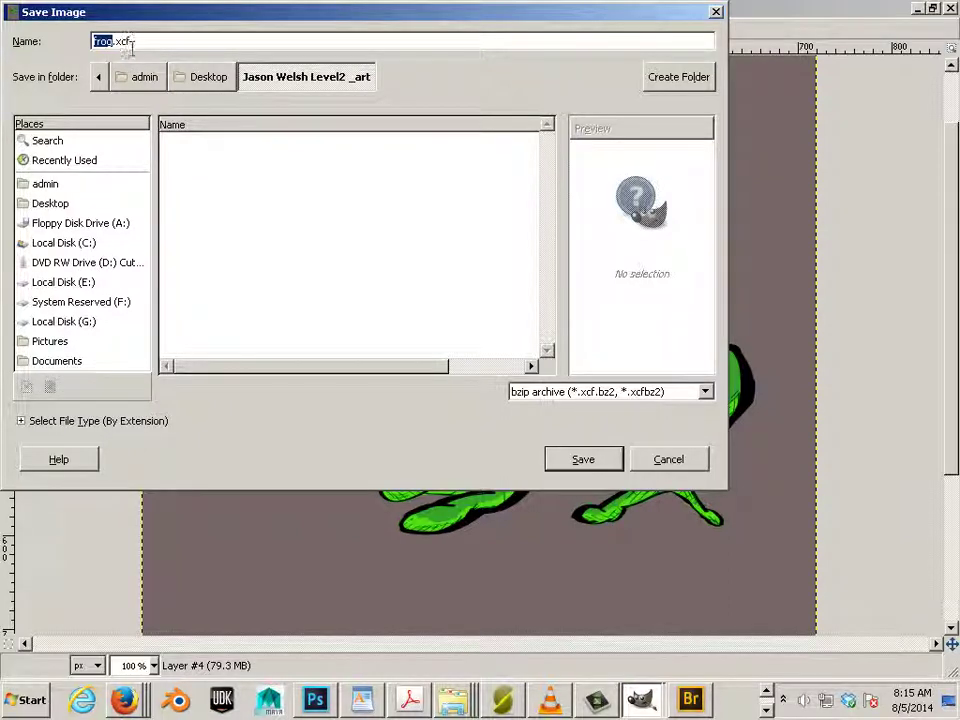
{"action": "left_click", "coordinate": [583, 458]}
{"action": "left_click", "coordinate": [430, 323]}
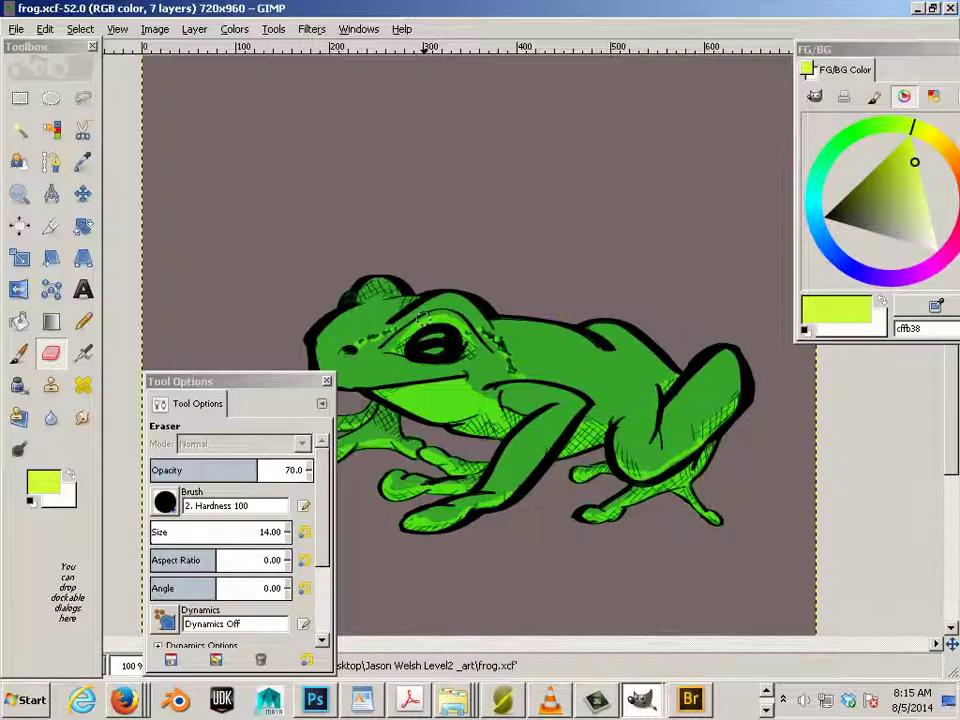
{"action": "left_click_drag", "start_coordinate": [287, 383], "coordinate": [308, 112]}
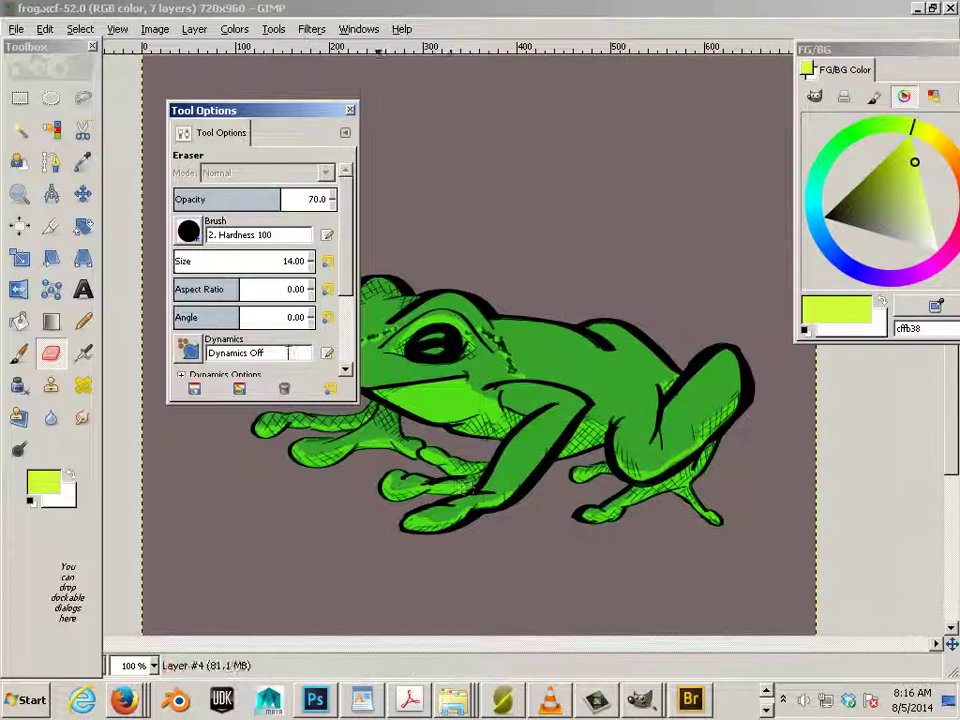
Show the Layers panel from Windows > Dockable Dialogs.
{"action": "left_click", "coordinate": [358, 29]}
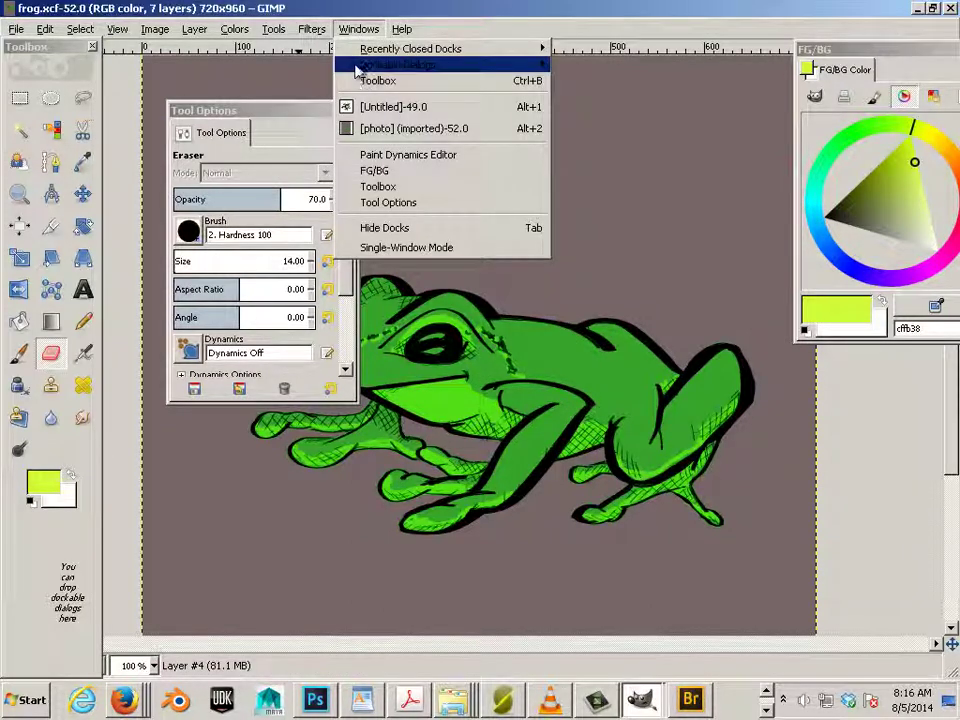
{"action": "mouse_move", "coordinate": [400, 64]}
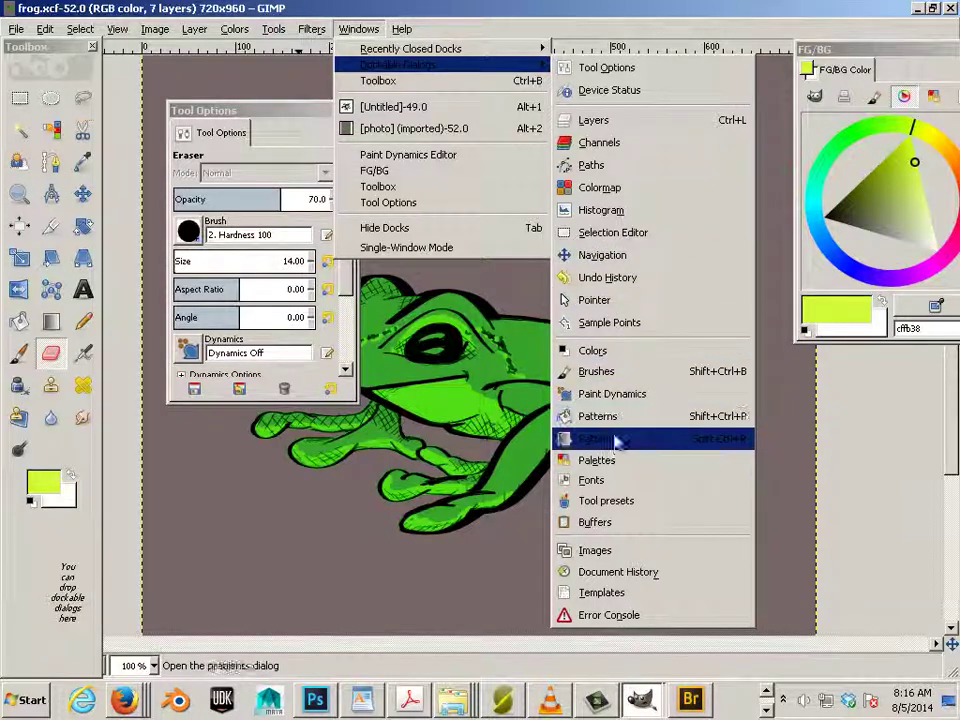
{"action": "left_click", "coordinate": [598, 120]}
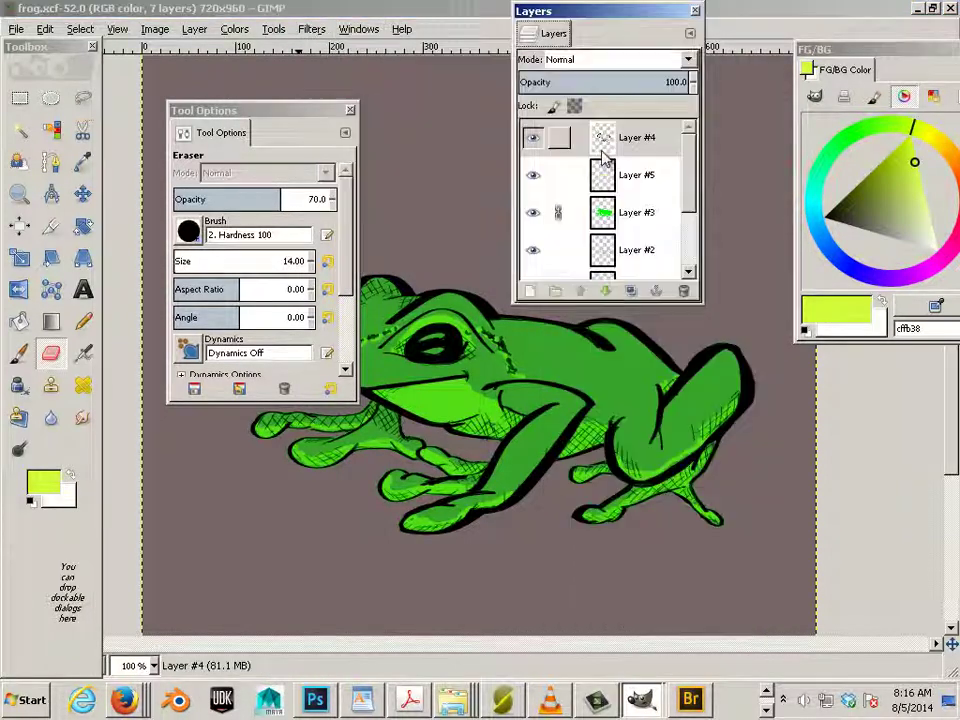
Hide and restore Layers #4, #3, #2 and #5 to check each one's contribution.
{"action": "left_click", "coordinate": [534, 140]}
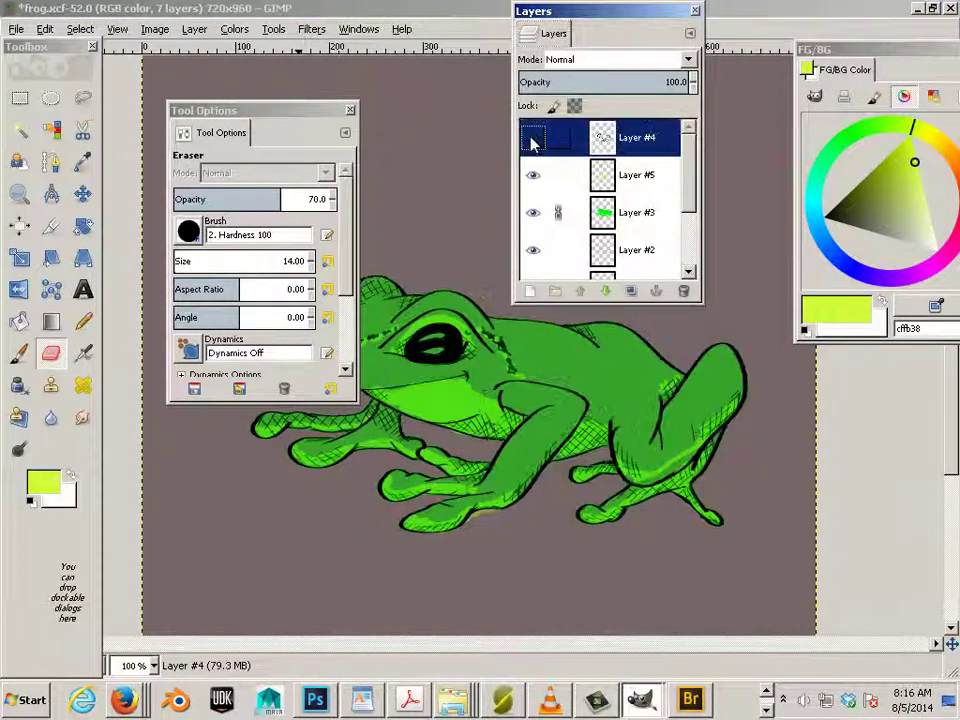
{"action": "left_click", "coordinate": [532, 140]}
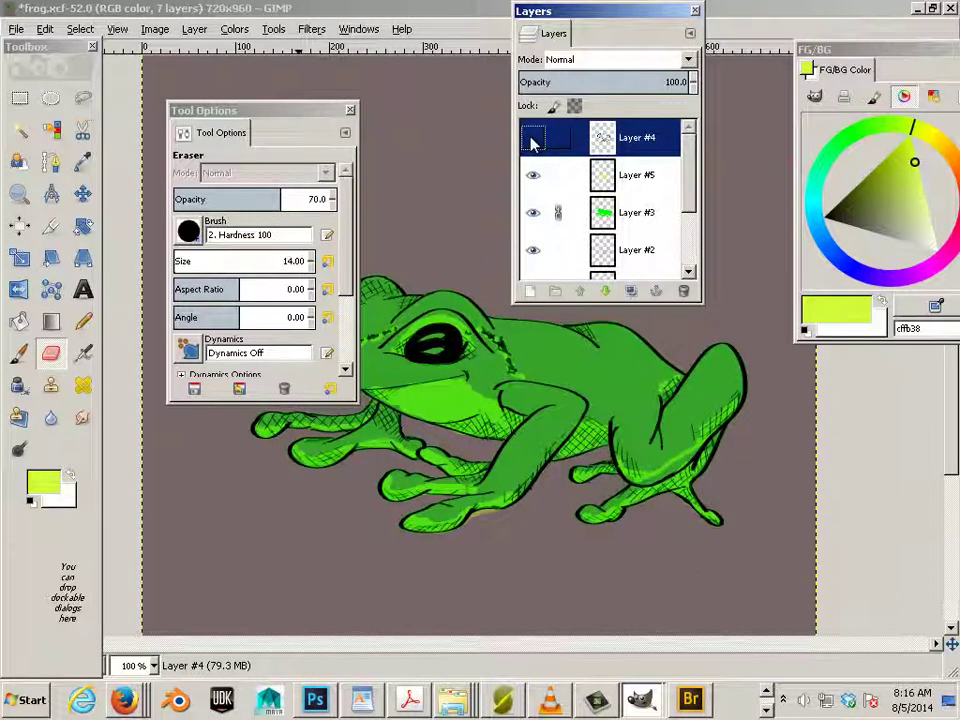
{"action": "left_click", "coordinate": [532, 140]}
{"action": "left_click", "coordinate": [532, 212]}
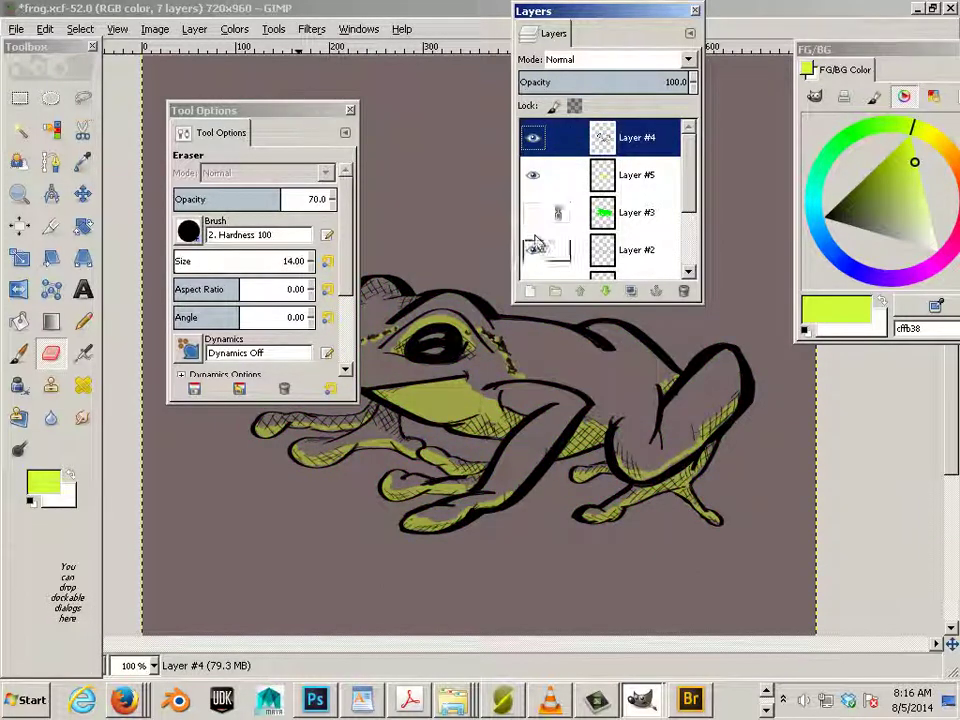
{"action": "left_click", "coordinate": [533, 250]}
{"action": "left_click", "coordinate": [533, 250]}
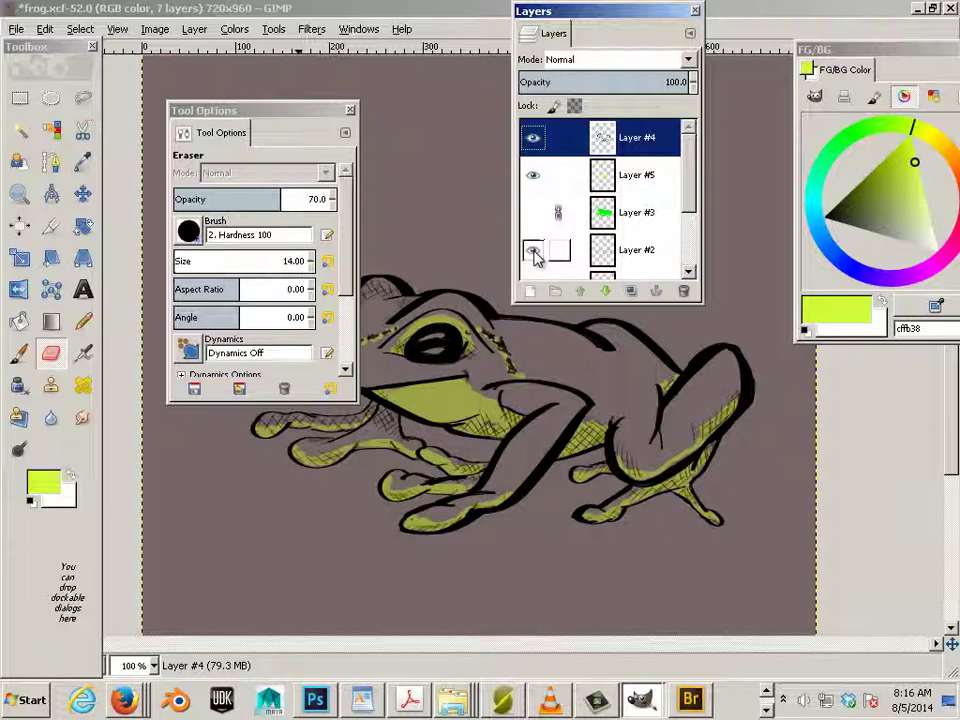
{"action": "left_click", "coordinate": [533, 176]}
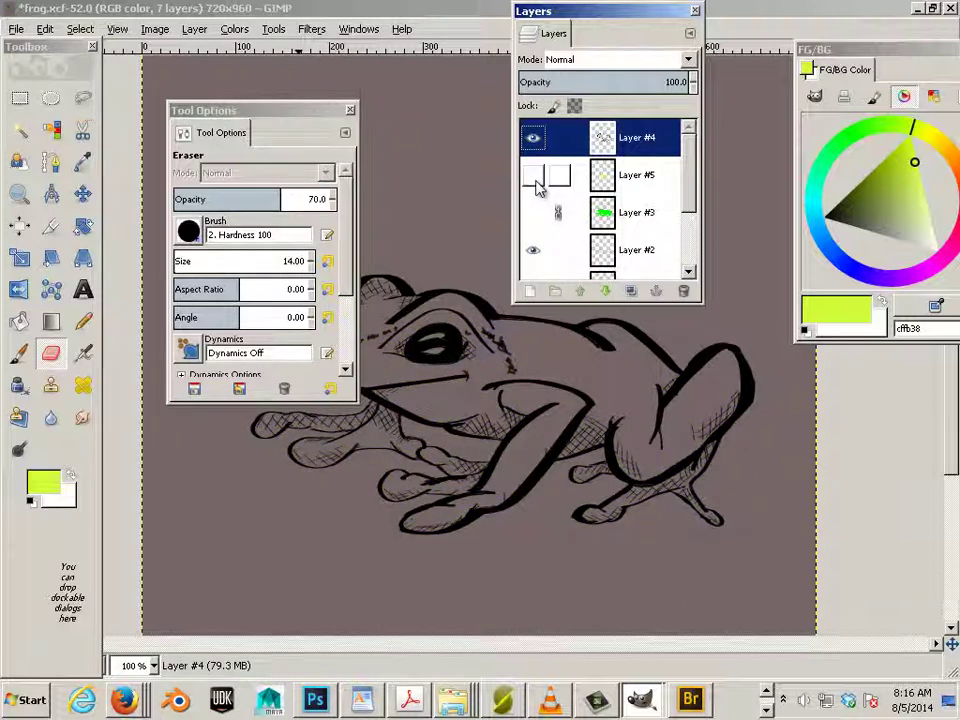
{"action": "left_click", "coordinate": [533, 176]}
{"action": "left_click", "coordinate": [533, 212]}
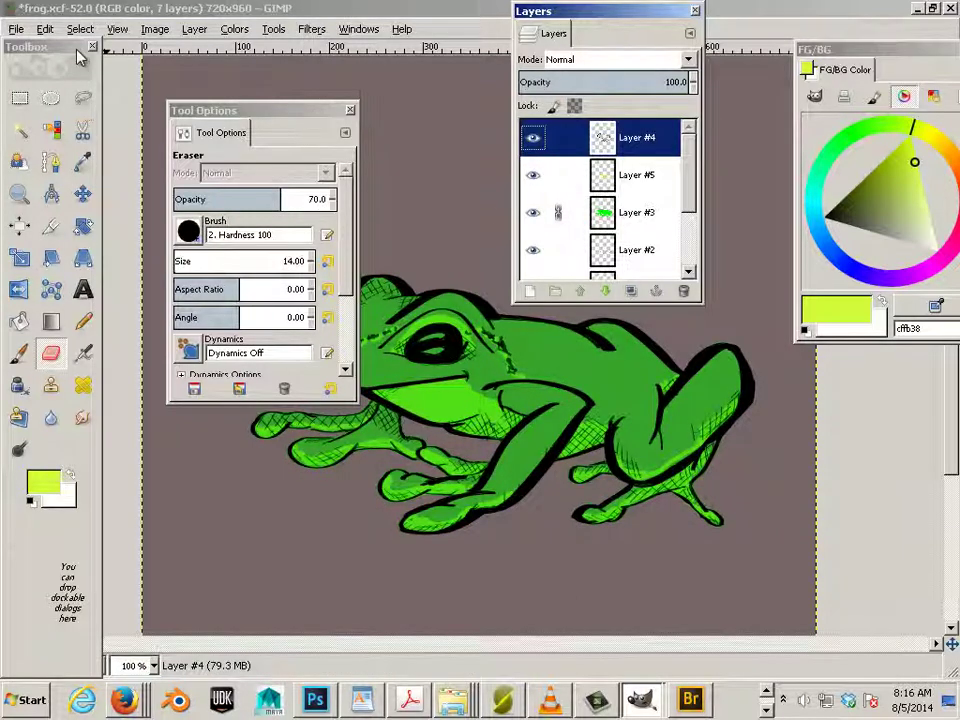
Save As with the All files filter, overwriting frog.xcf in the project folder.
{"action": "left_click", "coordinate": [16, 30]}
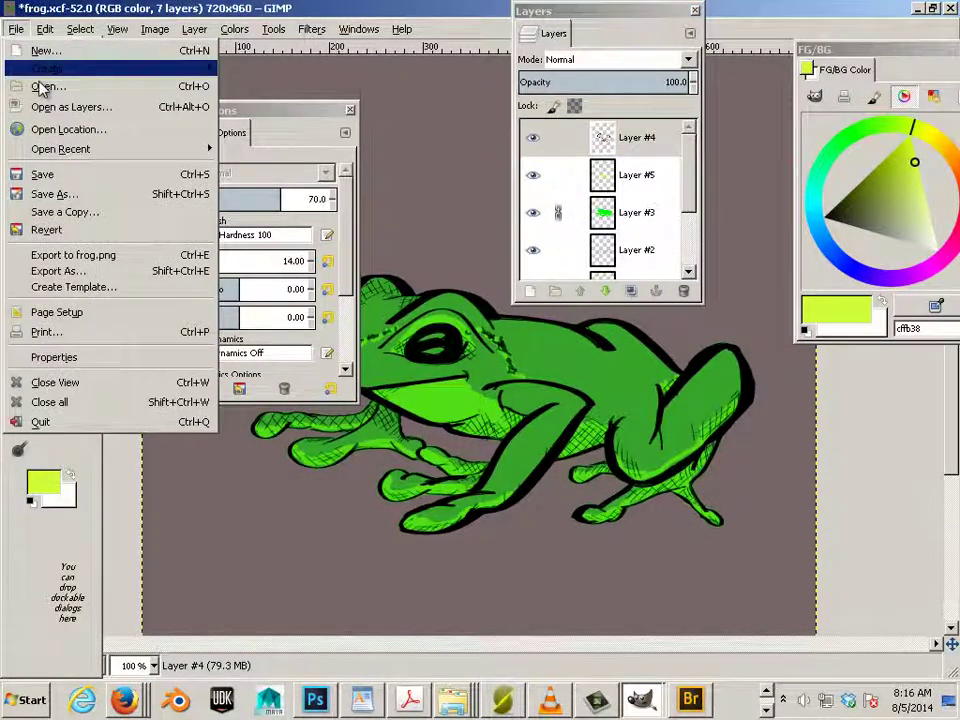
{"action": "left_click", "coordinate": [120, 194]}
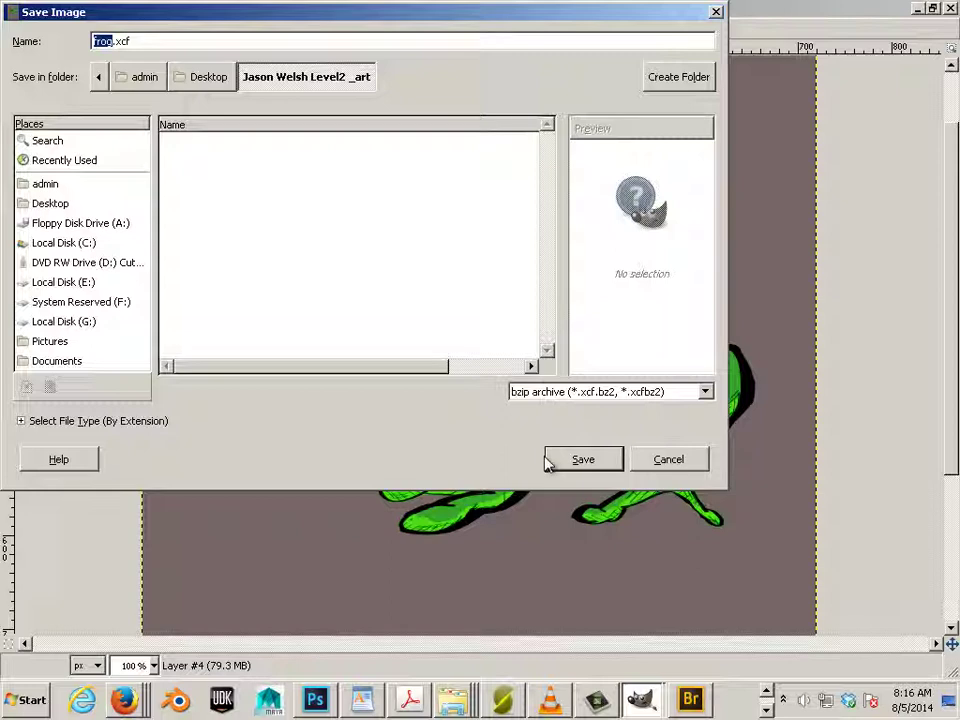
{"action": "left_click", "coordinate": [579, 394]}
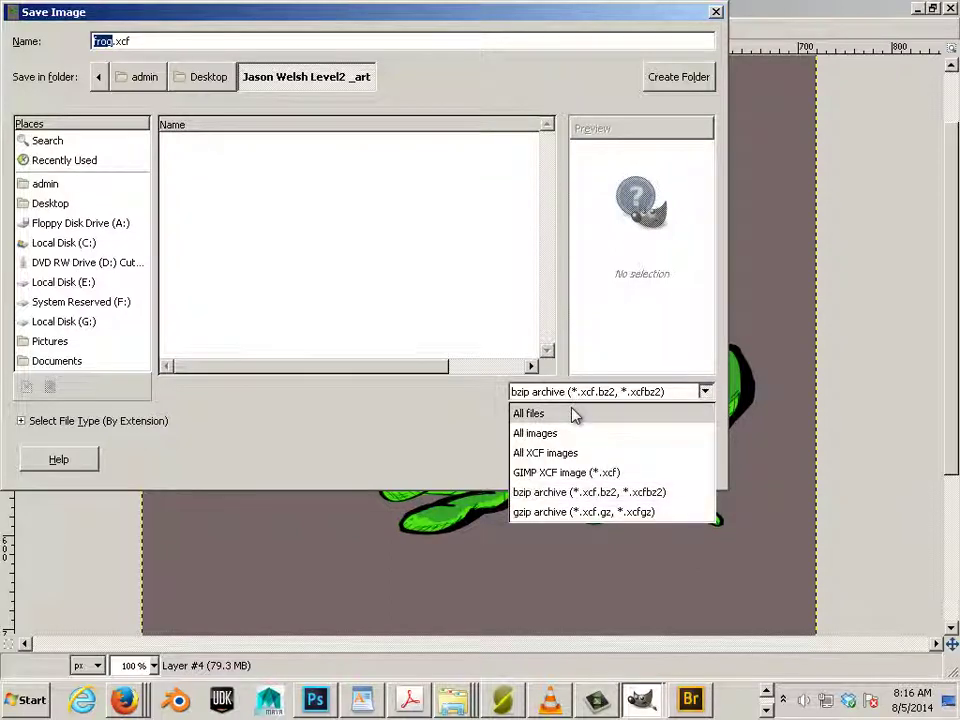
{"action": "left_click", "coordinate": [574, 412]}
{"action": "left_click", "coordinate": [190, 142]}
{"action": "left_click", "coordinate": [193, 162]}
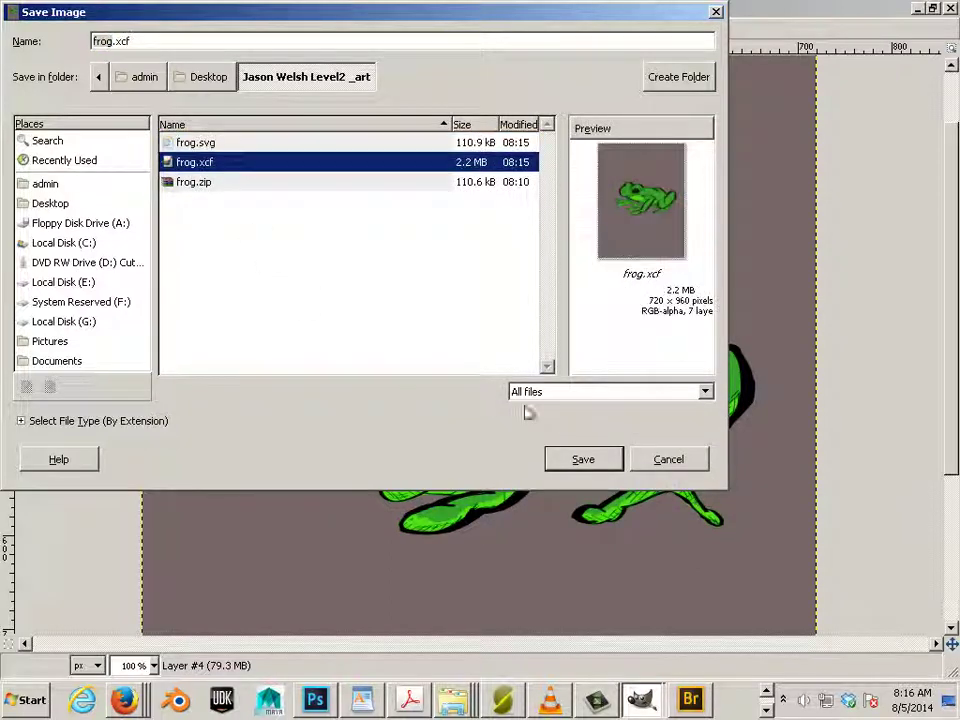
{"action": "left_click", "coordinate": [573, 458]}
{"action": "left_click", "coordinate": [428, 321]}
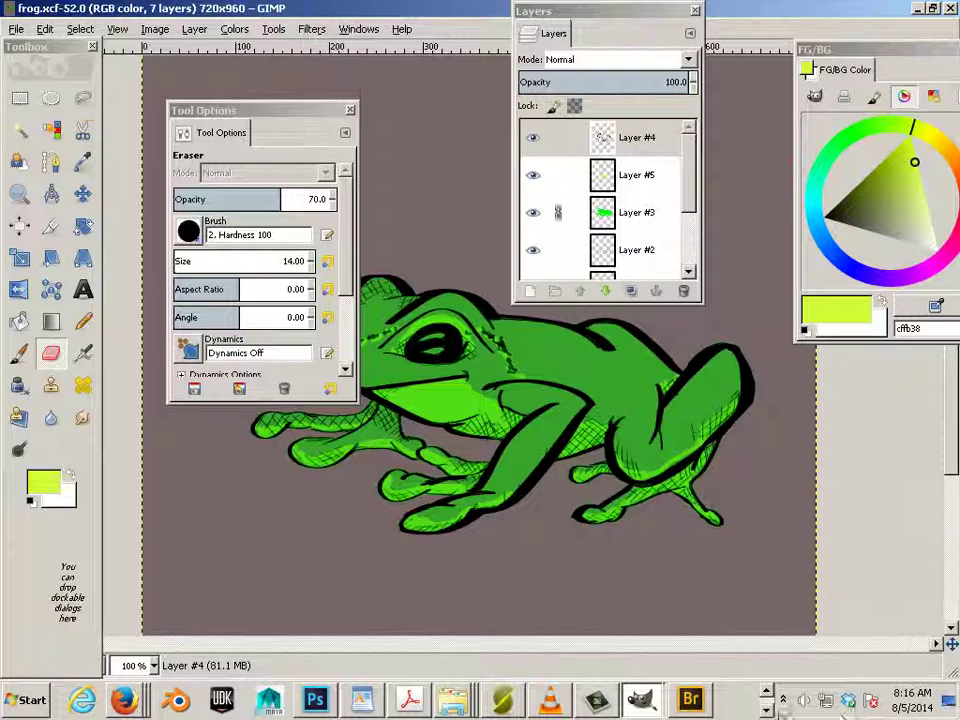
Switch back to the frog.svg - Inkscape window from the taskbar.
{"action": "left_click", "coordinate": [765, 711]}
{"action": "mouse_move", "coordinate": [220, 700]}
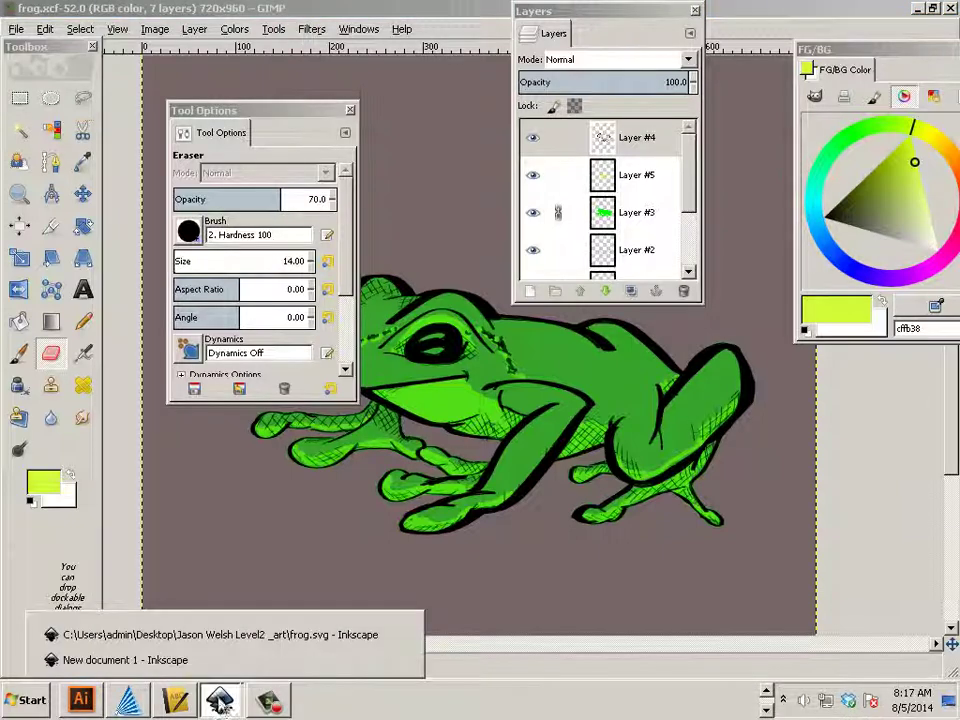
{"action": "left_click", "coordinate": [215, 636]}
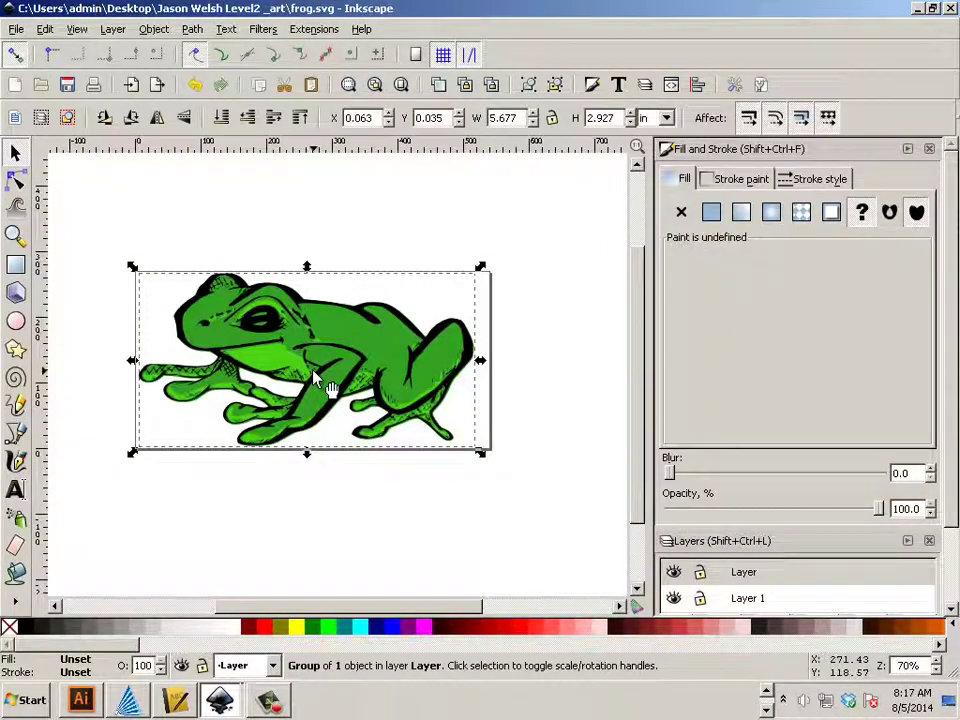